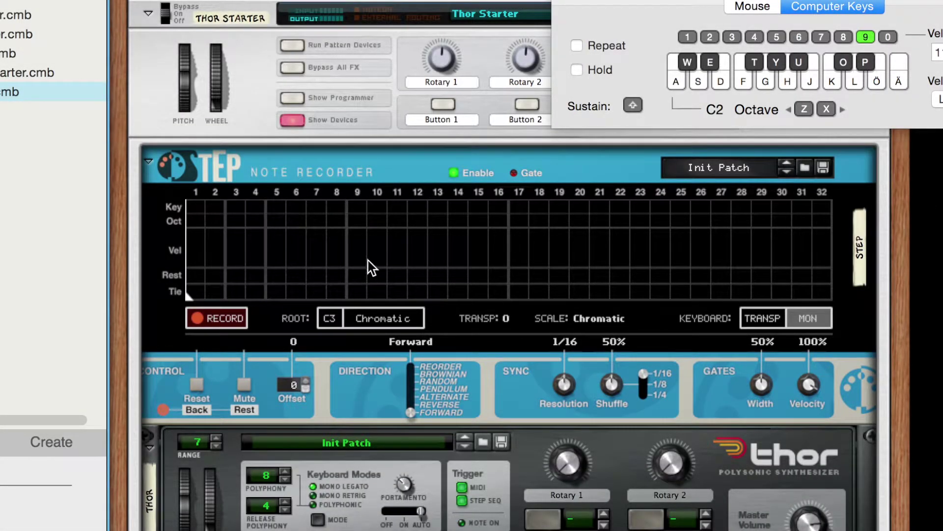
- Arm recording and enter steps 1–8: C2, D2, C2, D#2, F2, D#2, C2, tied F2
left_click(231, 319)
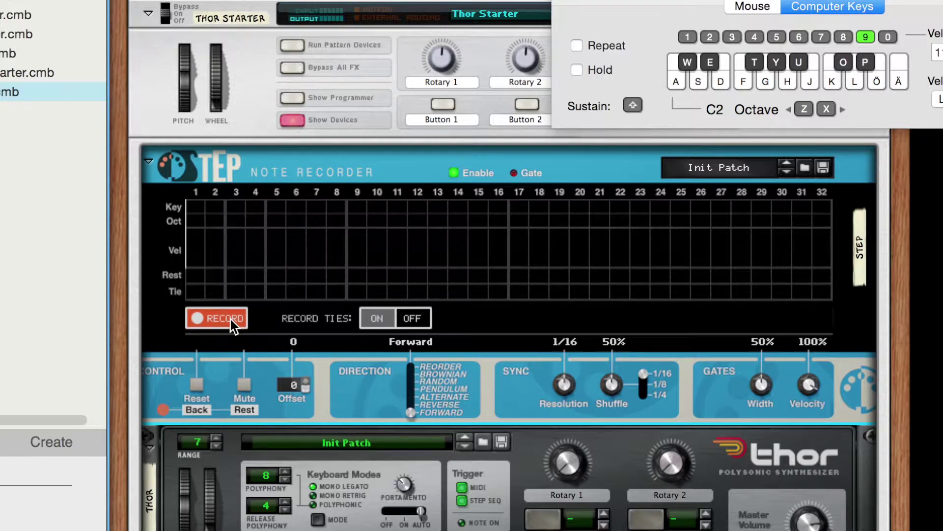
key("a")
key("s")
key("a")
key("e")
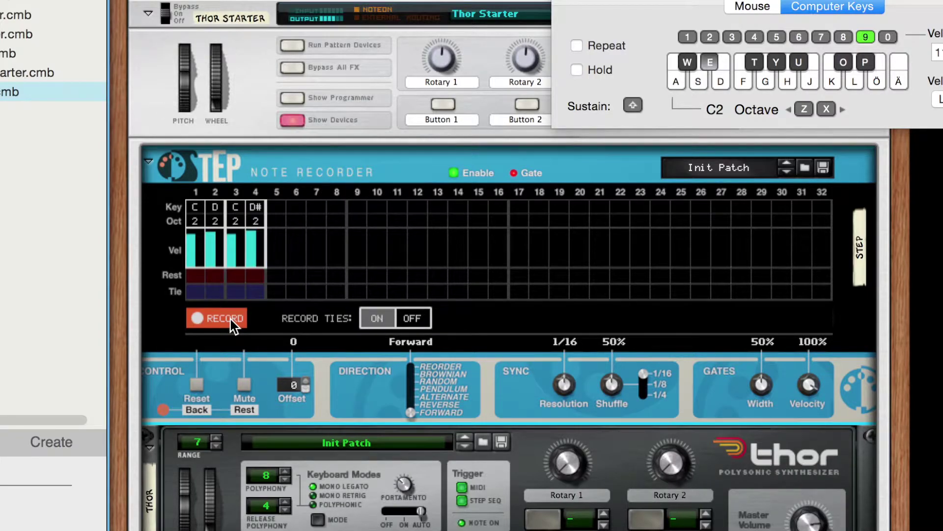
key("f")
key("e")
key("a")
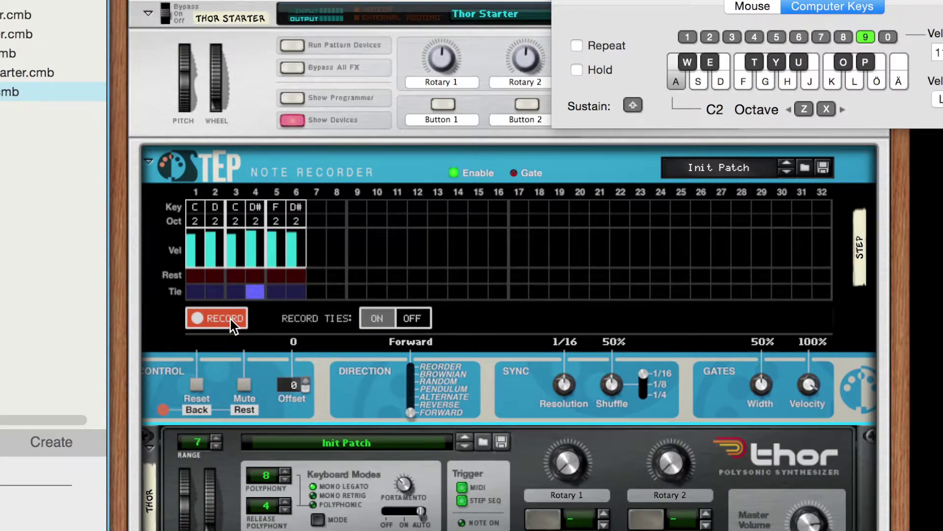
key("f")
- Enter steps 9–16 (F#2, D#2, C2, A#2, C3, tied C2, D#2, F2), play back, then clear and re-arm
key("t")
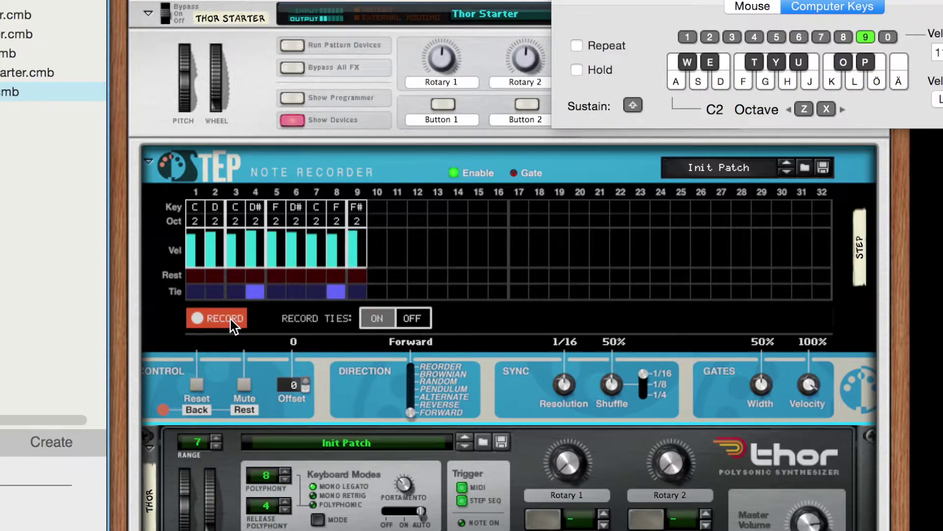
key("e")
key("a")
key("u")
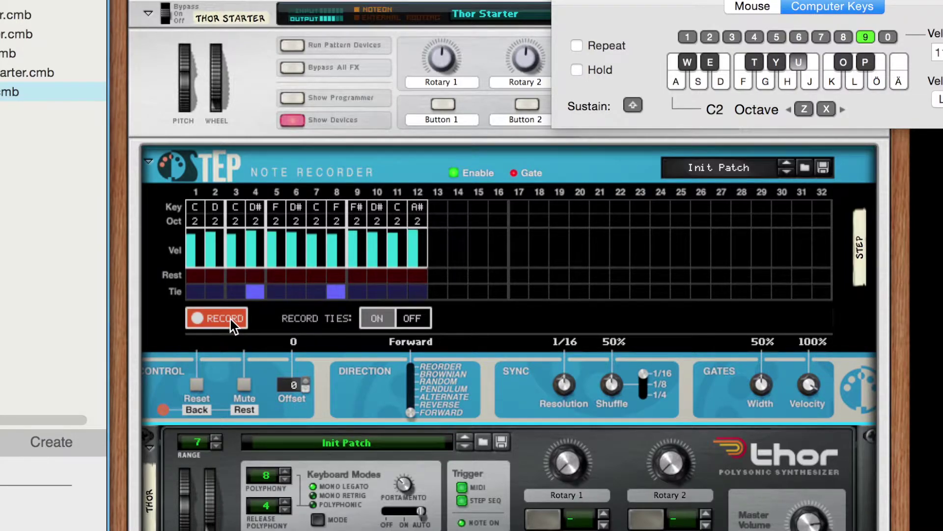
key("k")
key("a")
key("e")
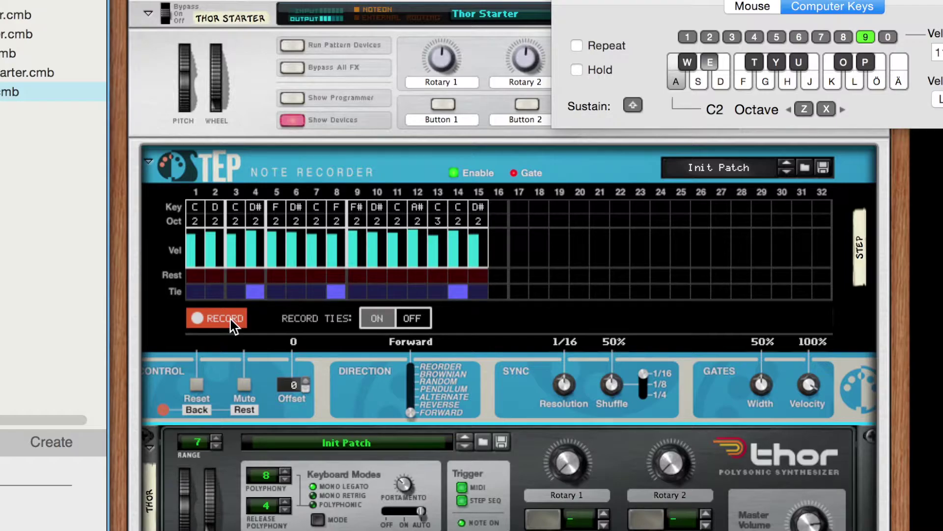
key("f")
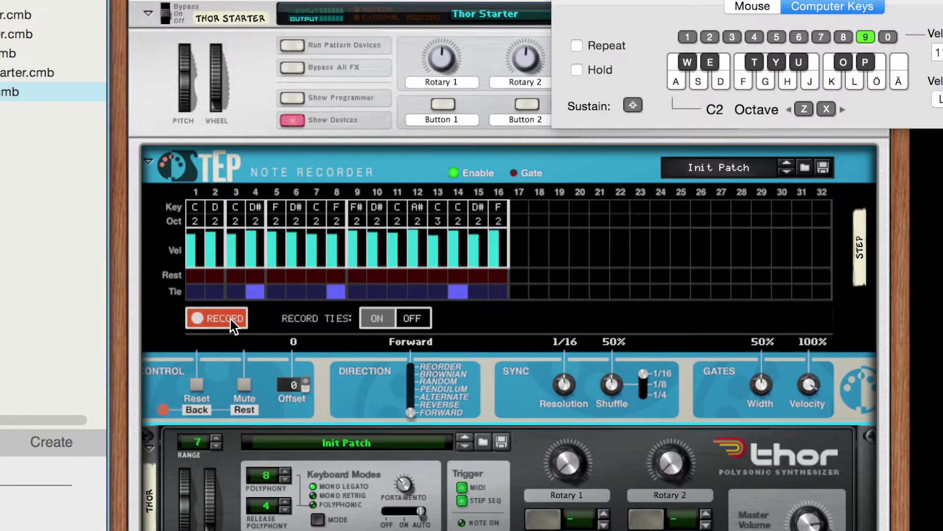
key("space")
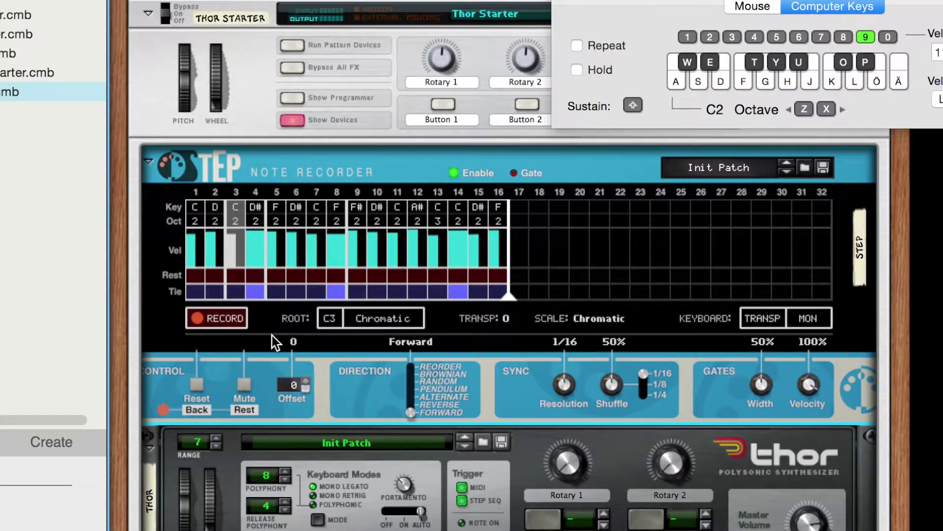
left_click(231, 321)
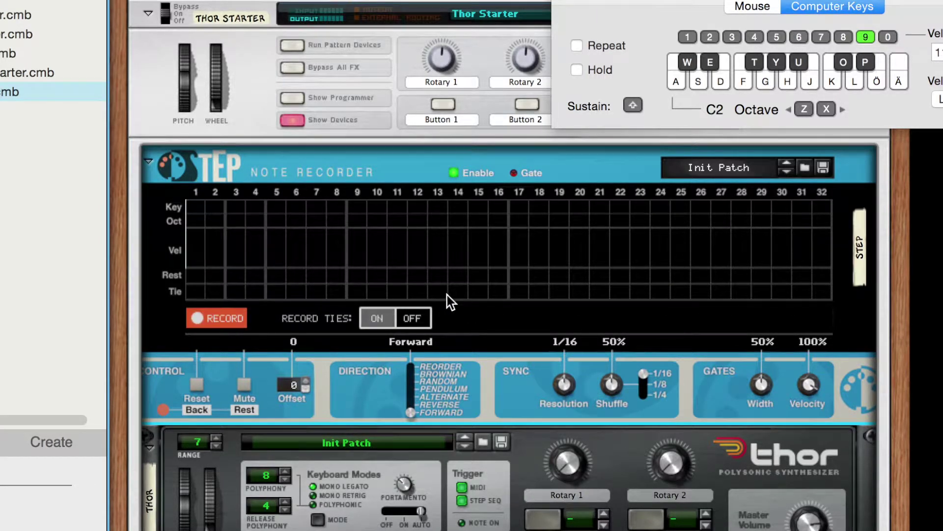
- Turn RECORD TIES off and record C2, D#2, C2, D#2, F2, D#2, C2, D#2
left_click(416, 319)
key("a")
key("e")
key("a")
key("e")
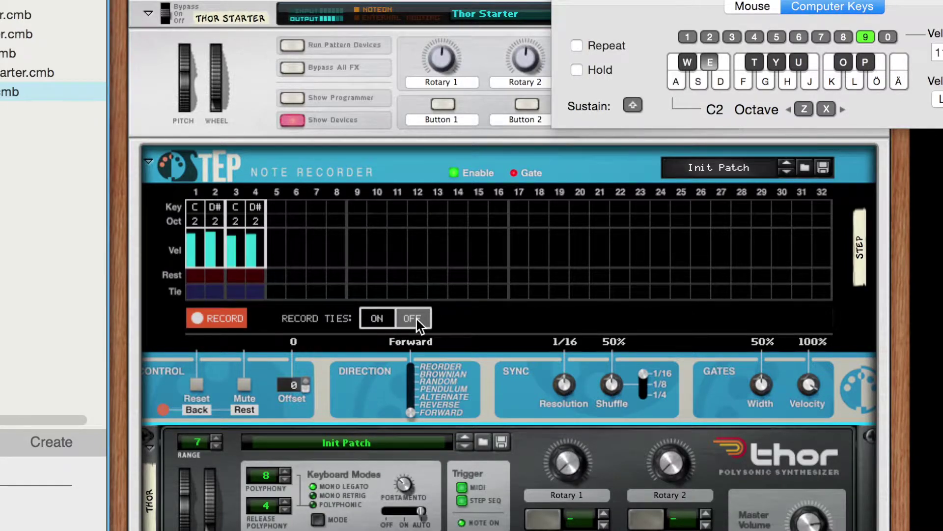
key("f")
key("e")
key("a")
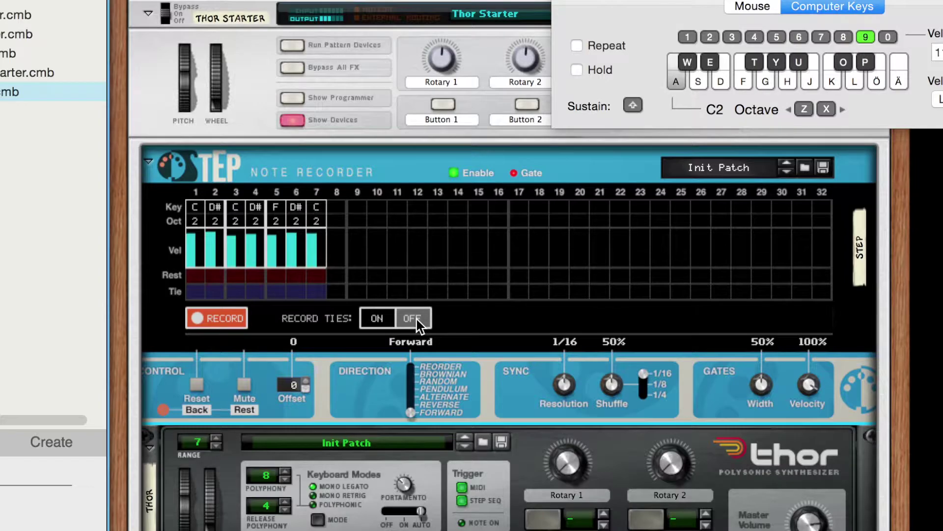
key("e")
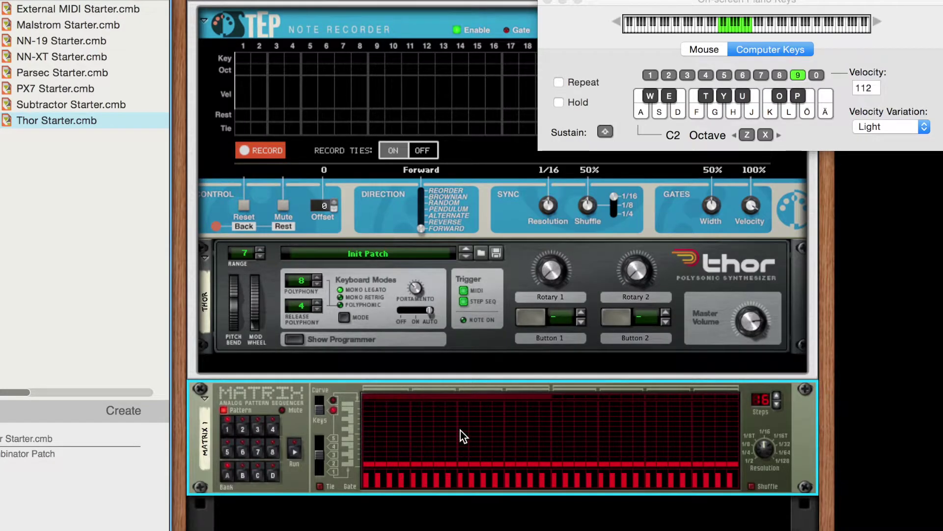
- Randomize the Matrix pattern and close the on-screen piano keys window
right_click(461, 431)
left_click(543, 493)
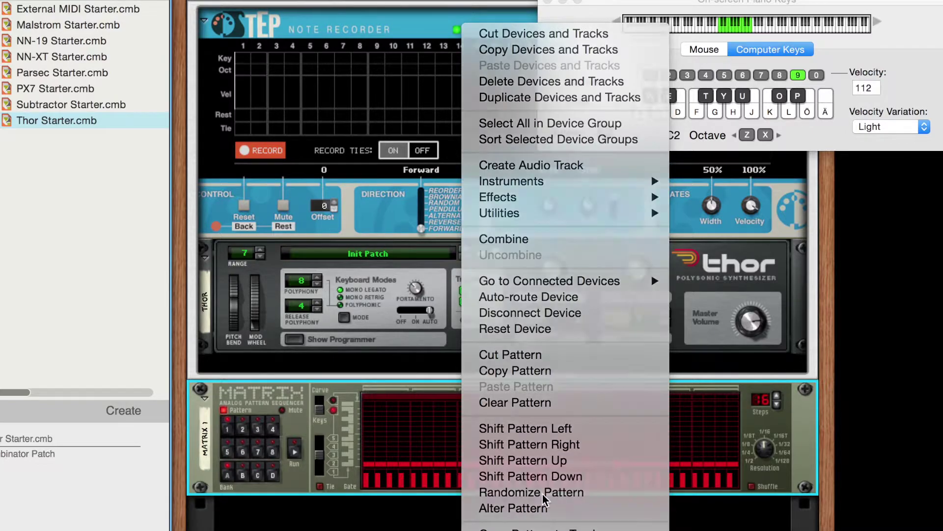
left_click(546, 1)
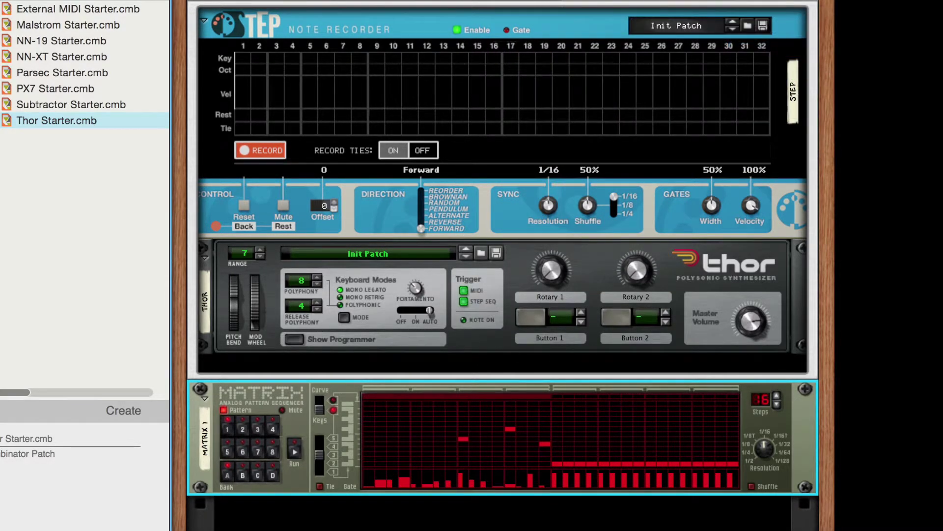
- Run the Matrix into the recorder, stop recording, move the end marker to step 16, and stop the Matrix
left_click(295, 450)
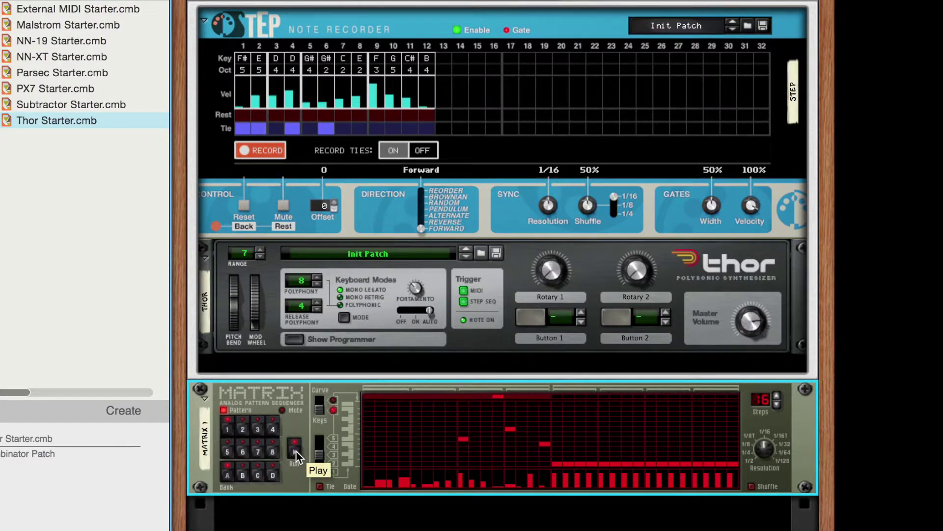
left_click(295, 451)
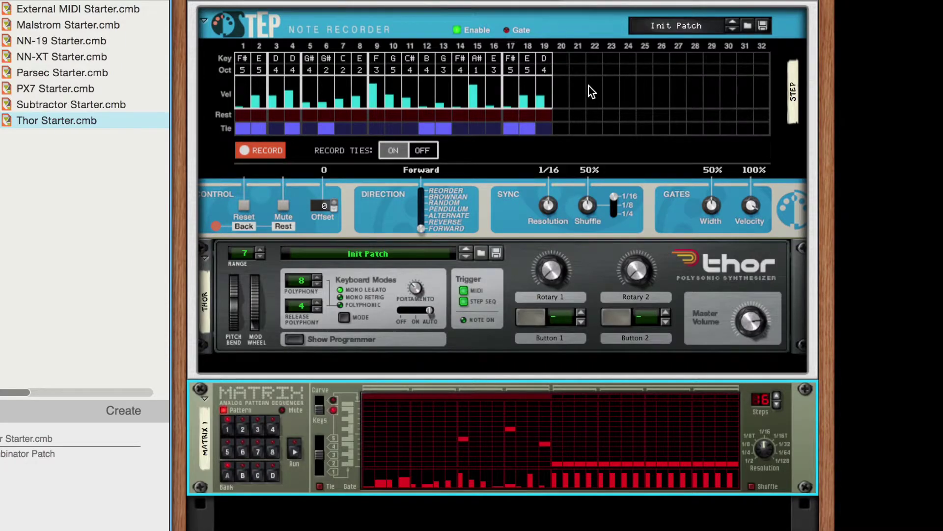
left_click(274, 152)
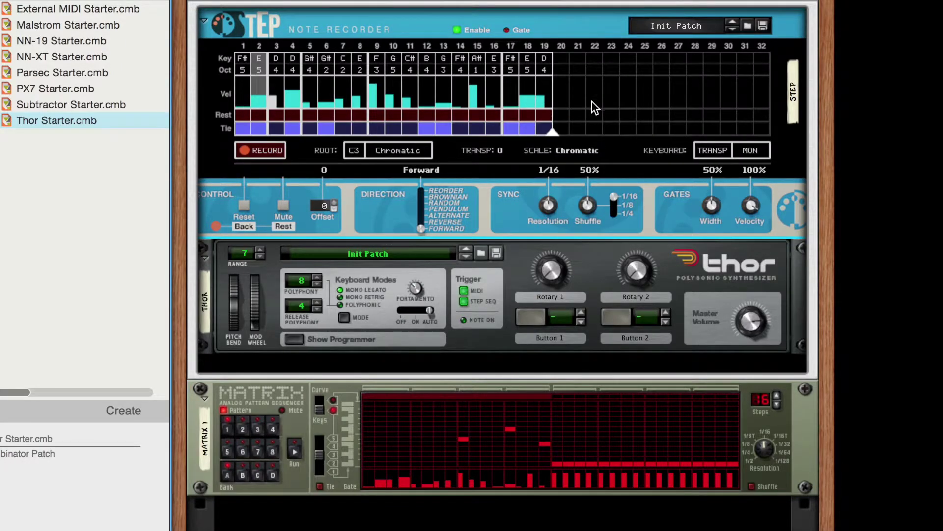
left_click_drag(555, 134, 494, 123)
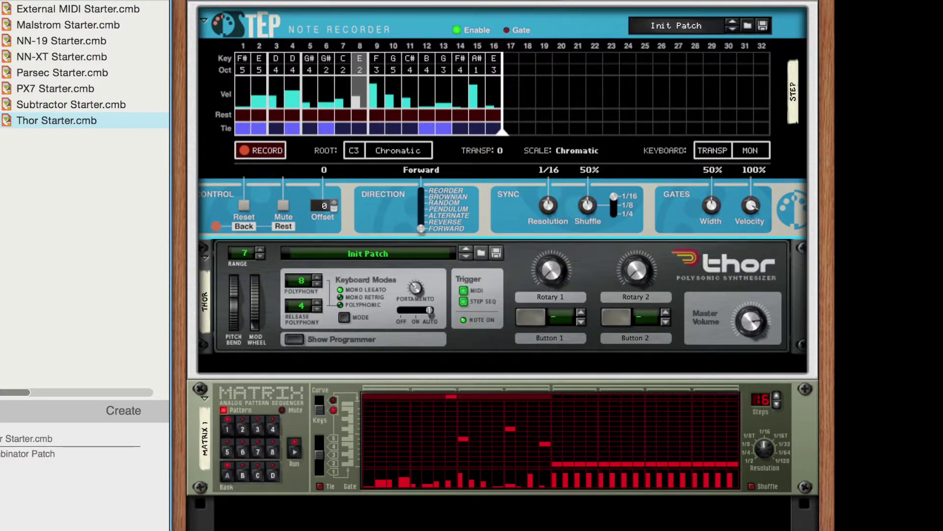
left_click(296, 450)
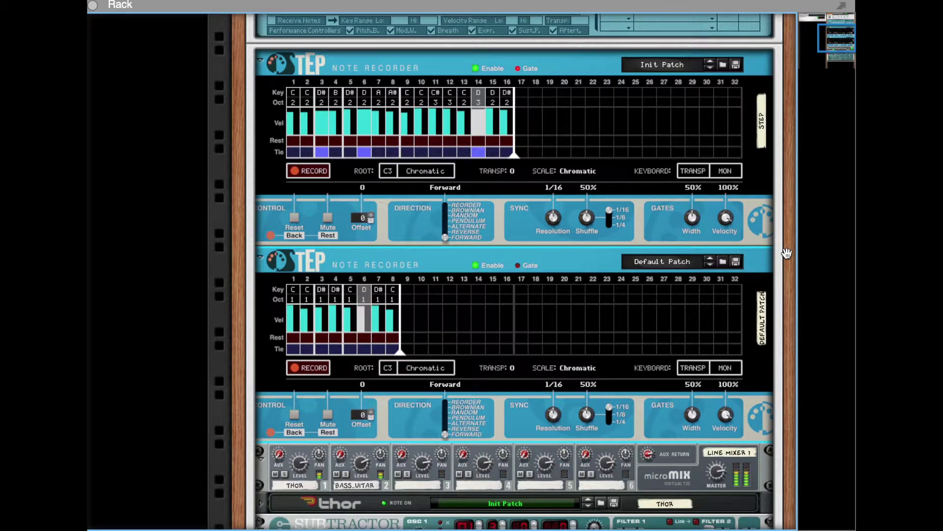
- On the rear, cable the upper recorder's tie thru into the lower recorder's Tie In, then show the front panels
key("Tab")
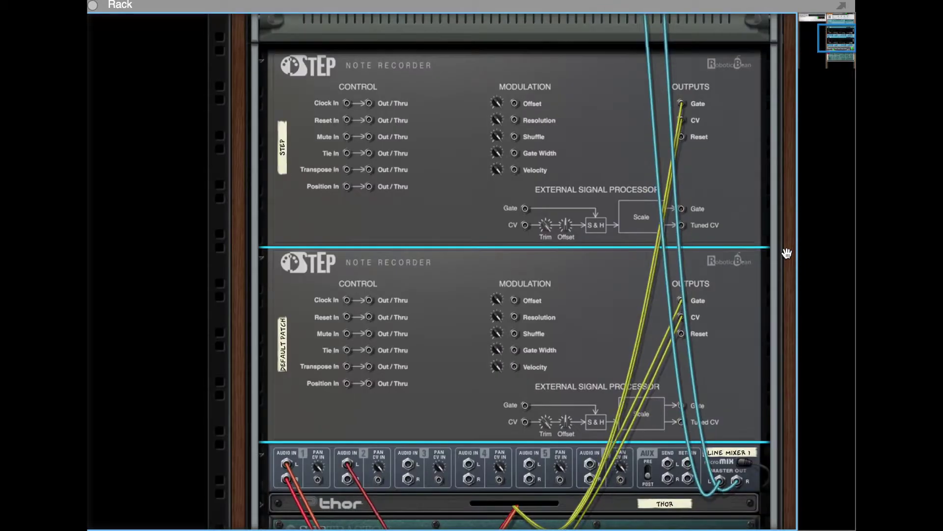
left_click_drag(372, 157, 372, 174)
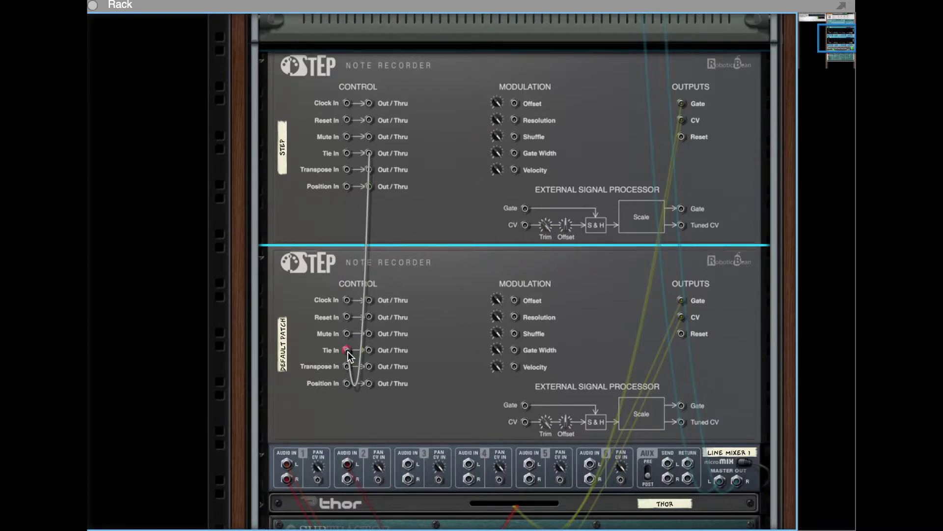
left_click_drag(348, 352, 348, 351)
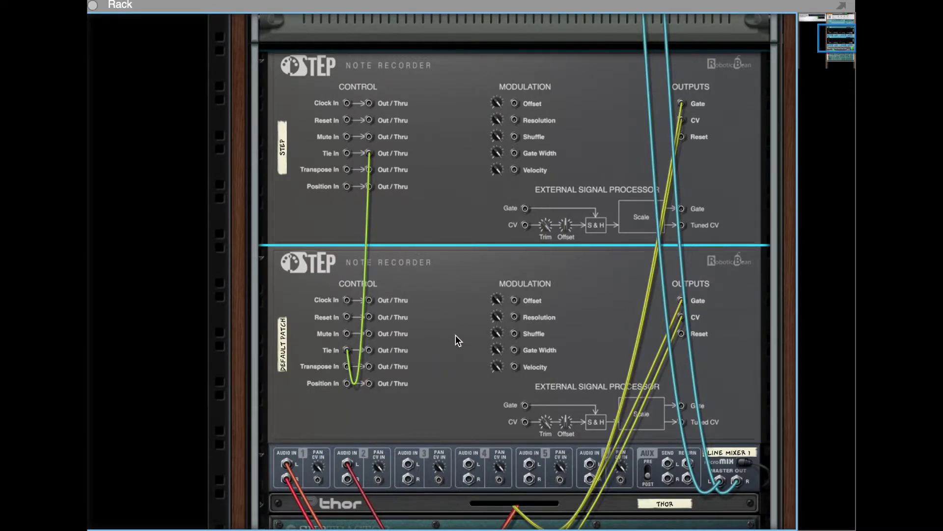
key("Tab")
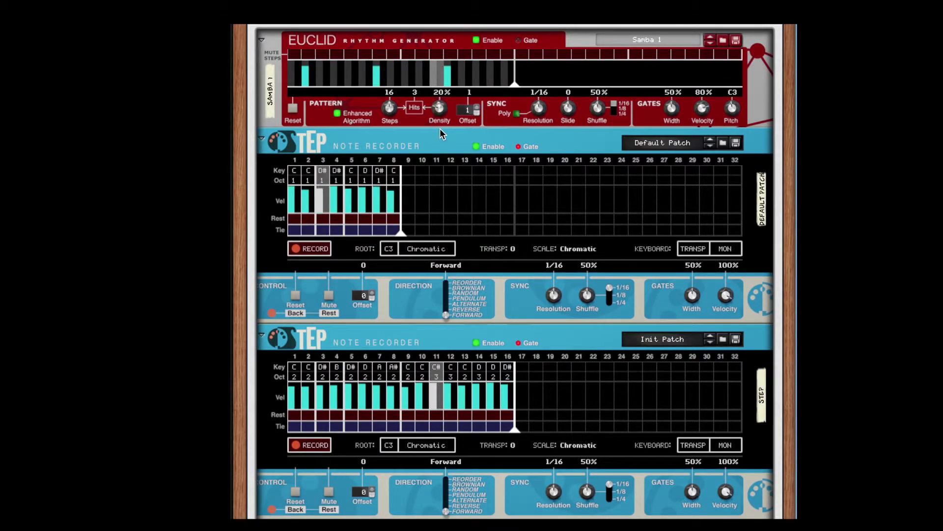
- Turn the Euclid Density knob up from 20% through 36% to 55%
left_click_drag(437, 111, 439, 109)
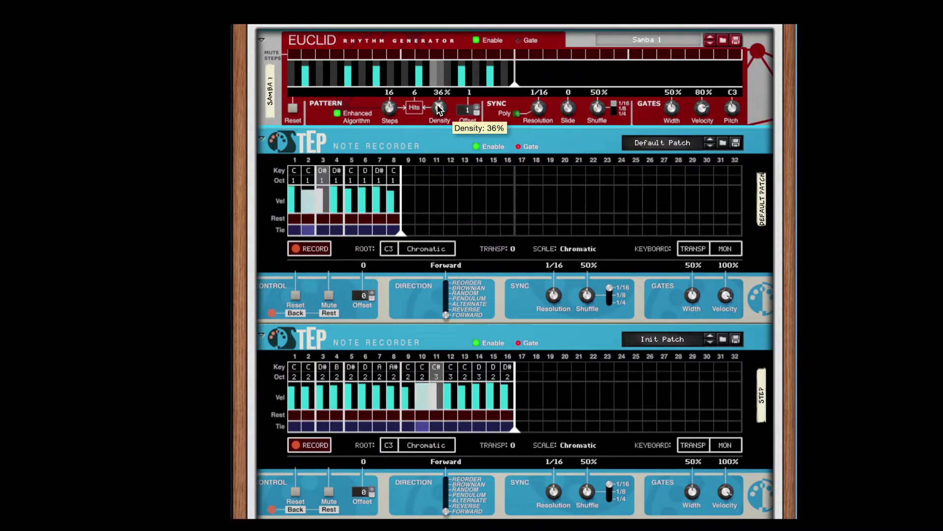
left_click_drag(438, 110, 435, 63)
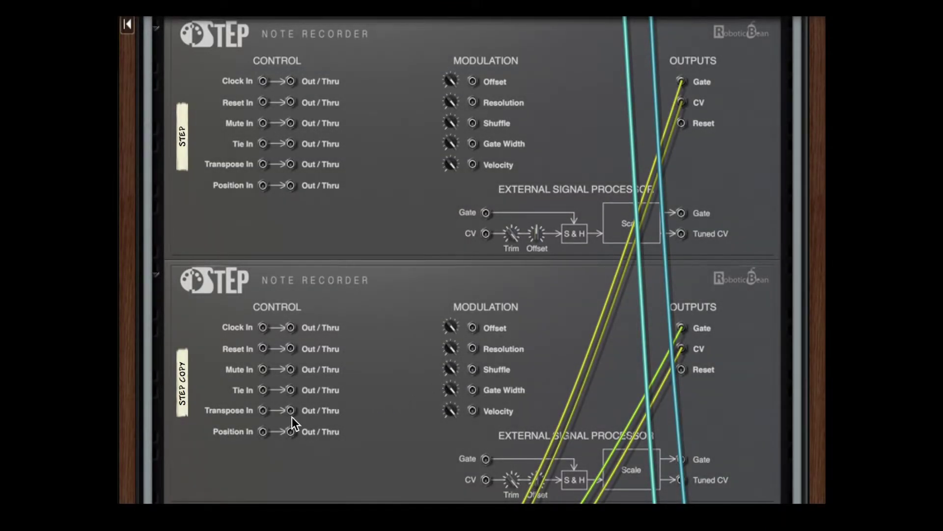
- Cable STEP COPY's Position In to STEP's Position Out/Thru and return to the front panels
left_click_drag(263, 432, 291, 186)
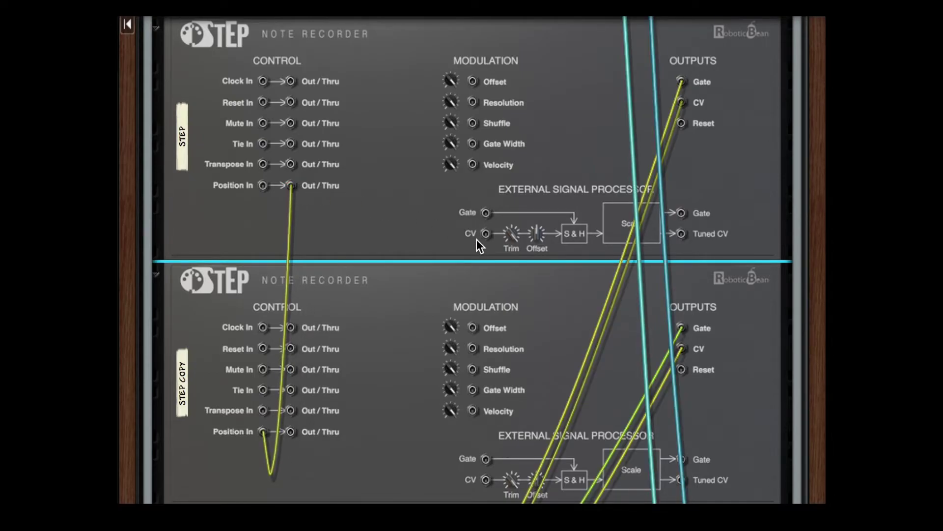
key("Tab")
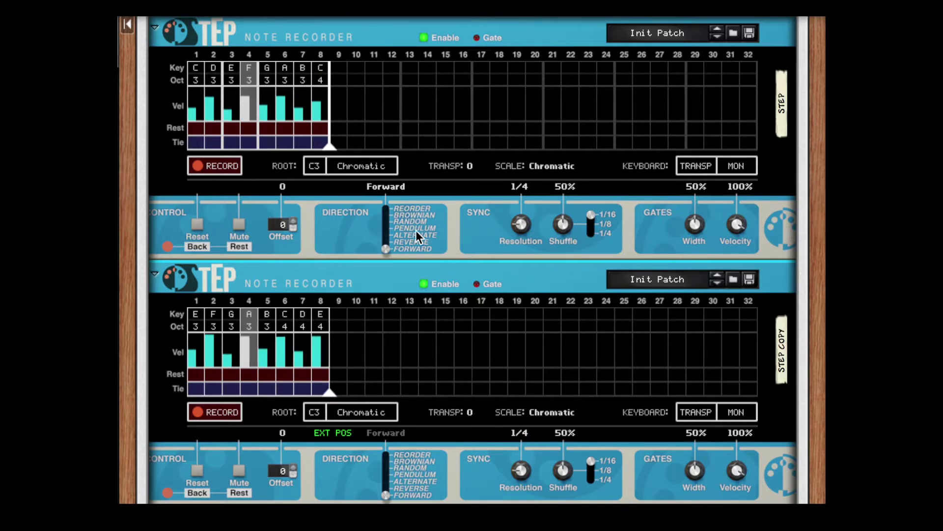
- Set the upper sequencer's Direction to Reorder and STEP COPY's Resolution from 1/4 to 1/8T
left_click_drag(386, 248, 385, 221)
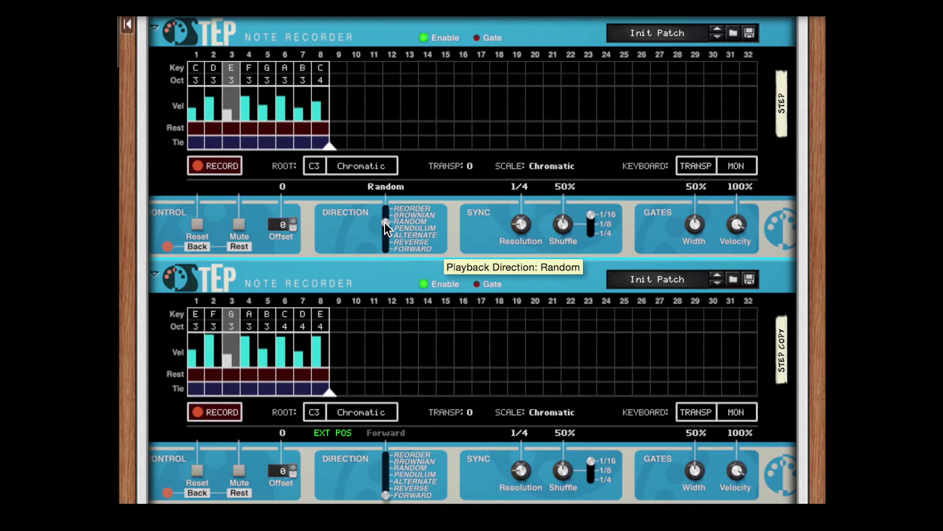
left_click_drag(385, 222, 385, 206)
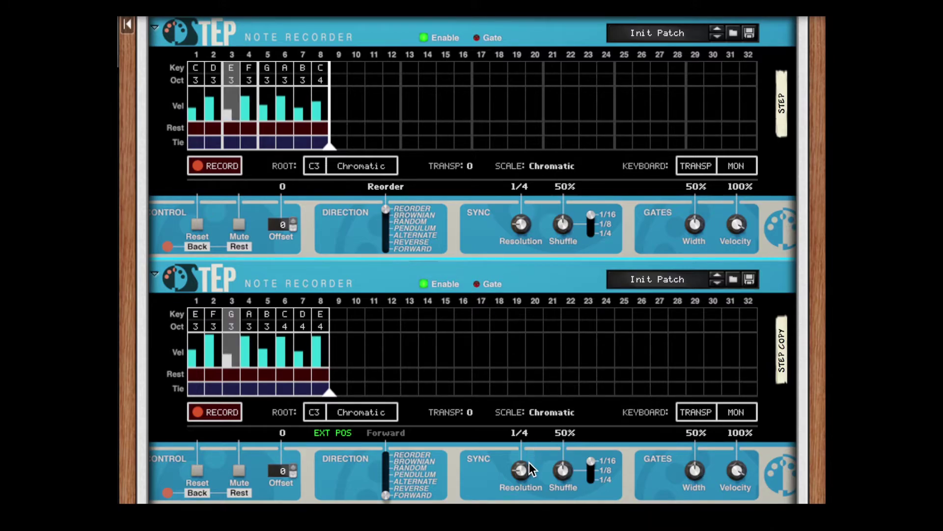
scroll(525, 467, "up", 1)
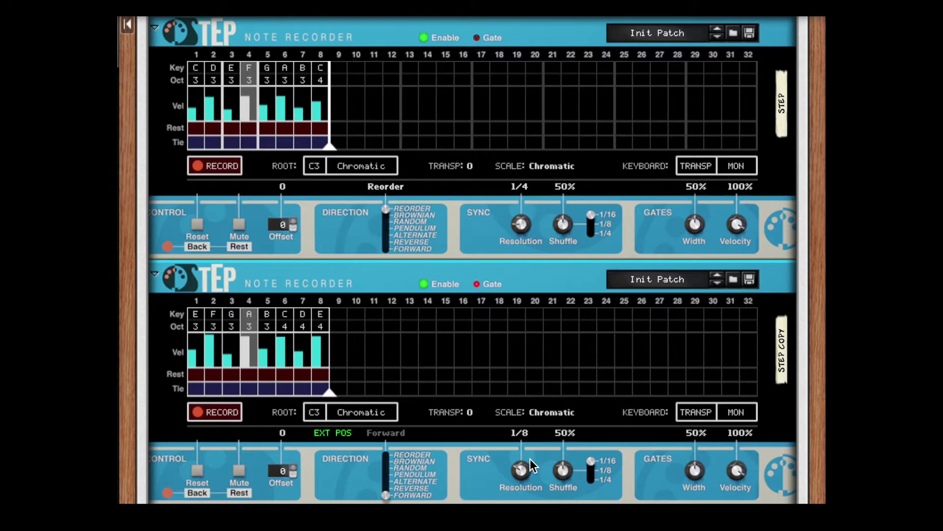
scroll(523, 467, "up", 1)
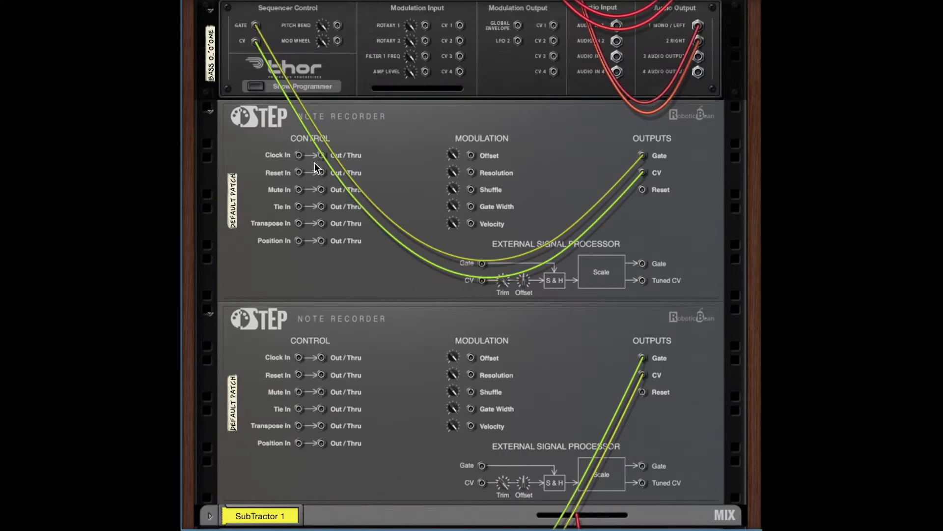
- Cable the upper STEP's Clock Out/Thru into the lower STEP's Clock In, then show the front panels
left_click_drag(320, 156, 313, 258)
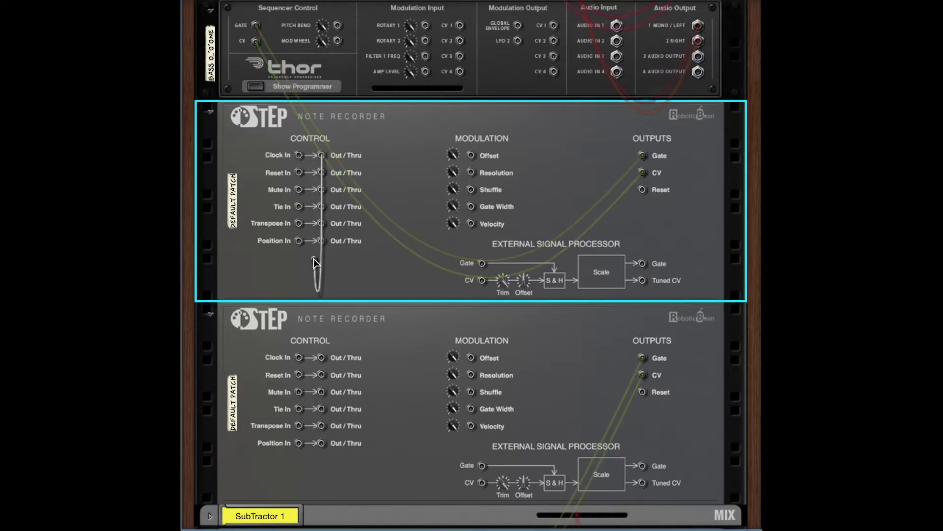
left_click_drag(307, 356, 300, 360)
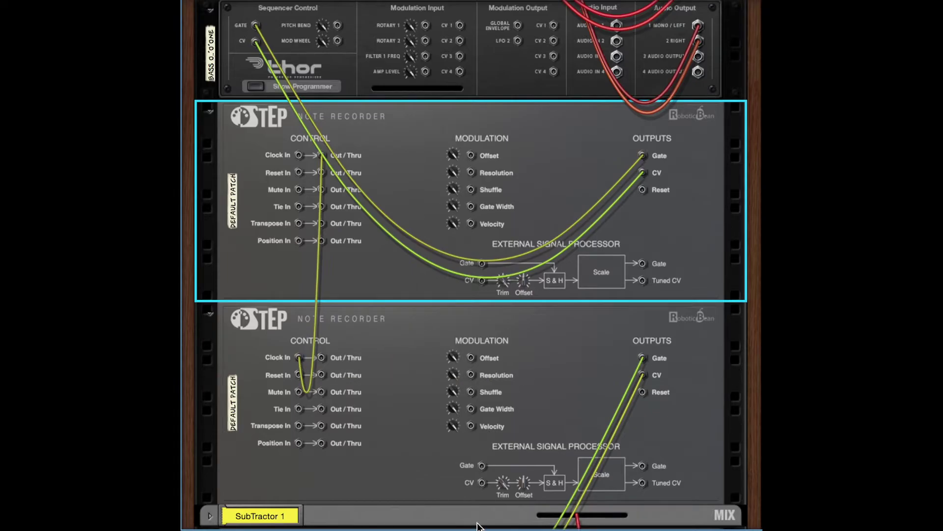
key("Tab")
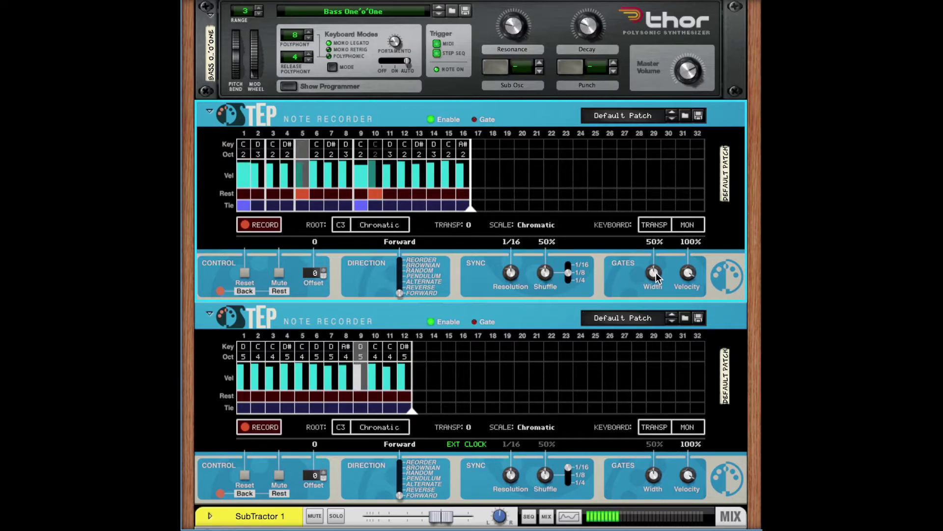
- Narrow Gate Width to 44%, add slight shuffle, and cable Mute Out/Thru into the lower Mute In
mouse_move(656, 272)
left_mouse_down()
mouse_move(653, 291)
mouse_move(633, 235)
mouse_move(648, 276)
left_mouse_up()
left_click_drag(550, 269, 551, 264)
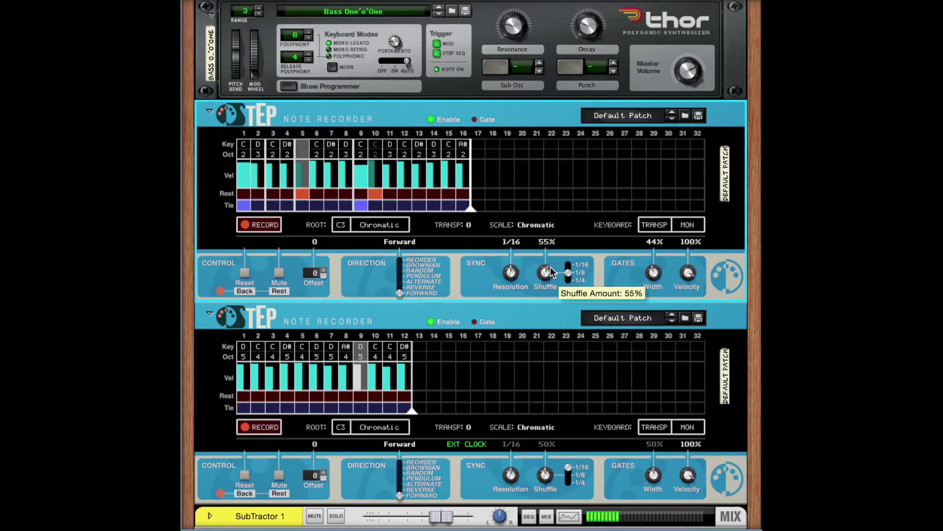
key("Tab")
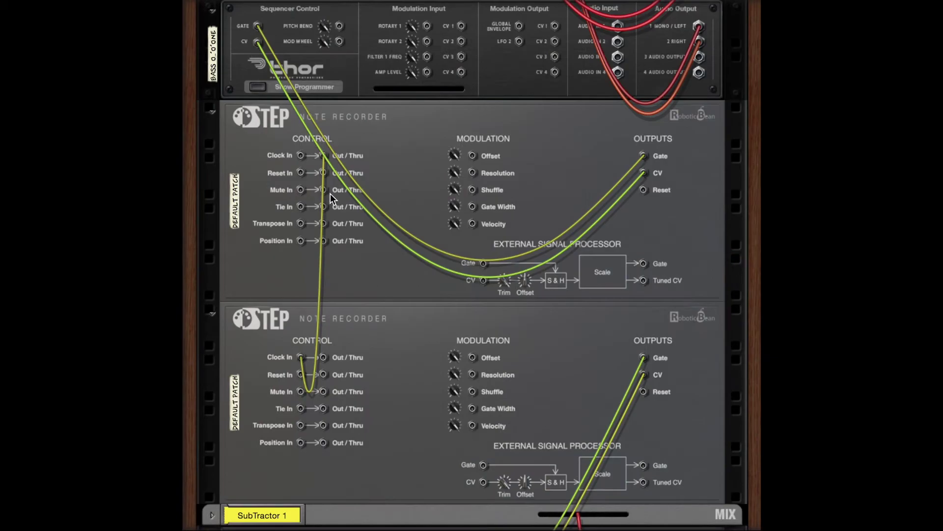
left_click_drag(324, 189, 350, 279)
left_click_drag(308, 381, 300, 391)
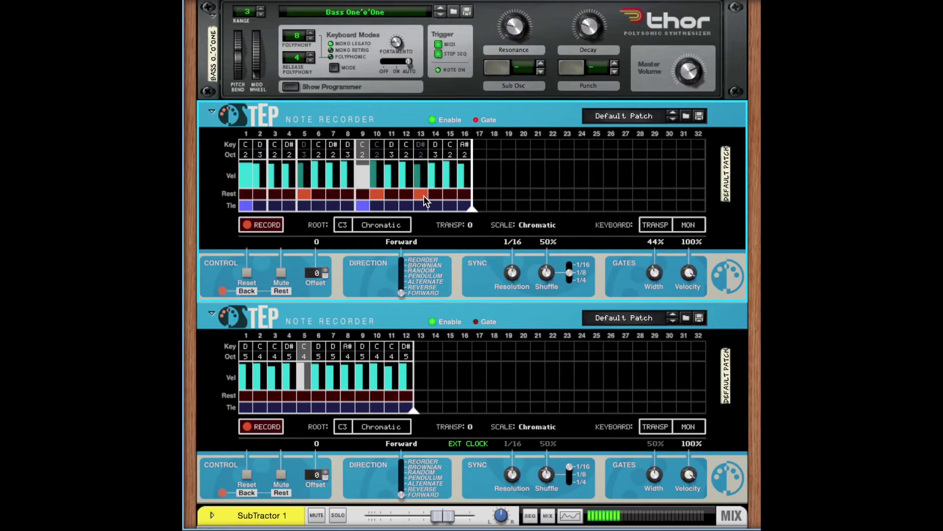
- Turn steps 13–15 of the upper sequence into rests and back to notes, then flip to the rear
left_click_drag(424, 196, 450, 193)
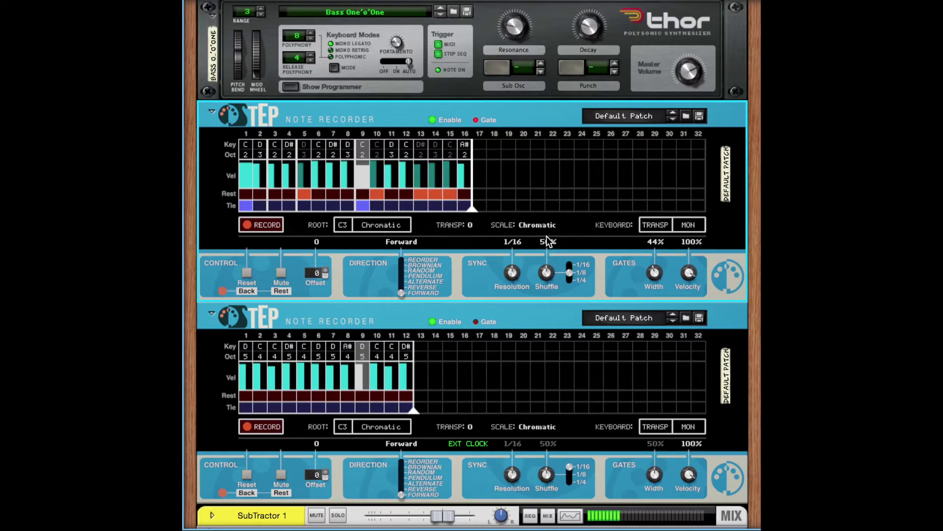
left_click_drag(421, 194, 447, 196)
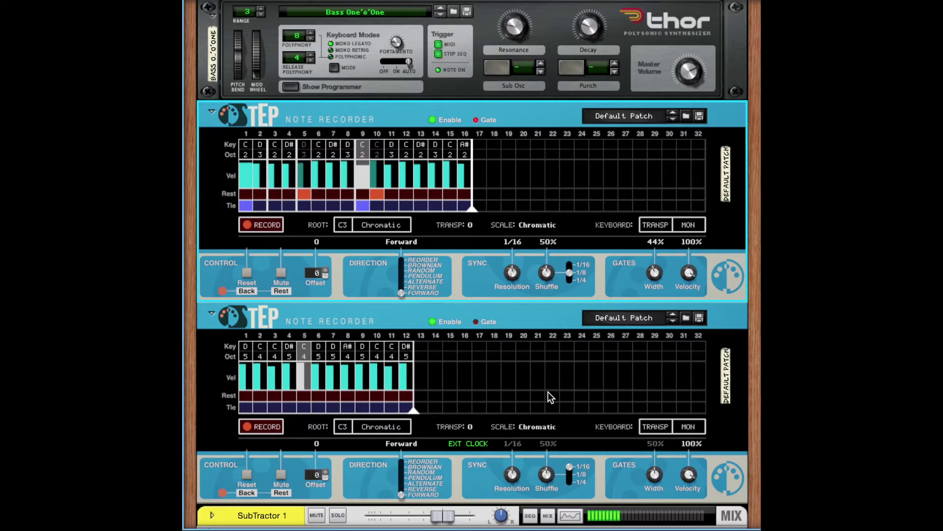
key("Tab")
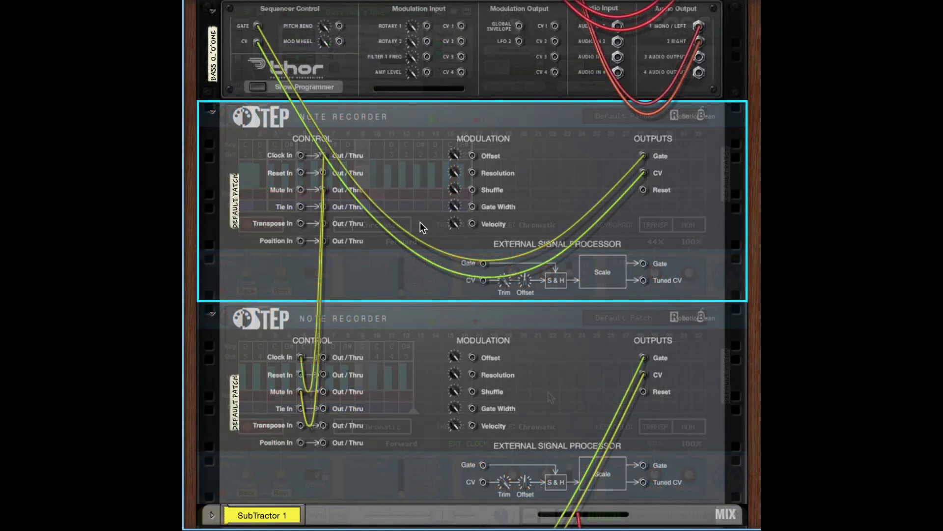
- Cable the upper Position Out/Thru into the lower STEP, return to the front, and show the piano keys
left_click_drag(323, 241, 353, 356)
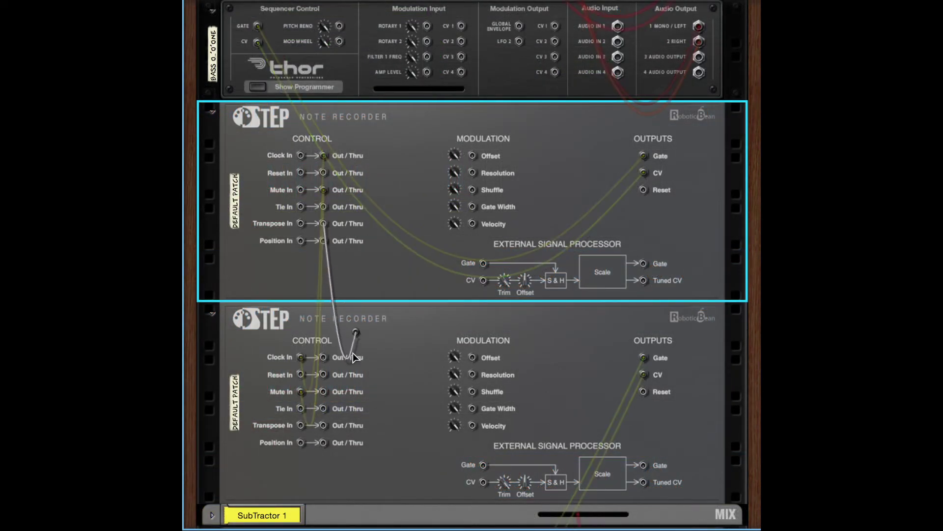
left_click_drag(301, 431, 302, 431)
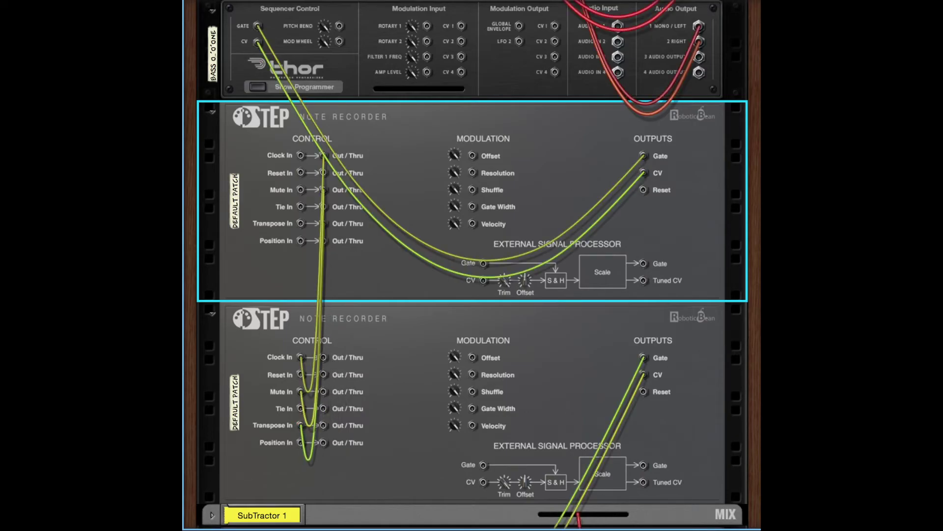
key("Tab")
key("F4")
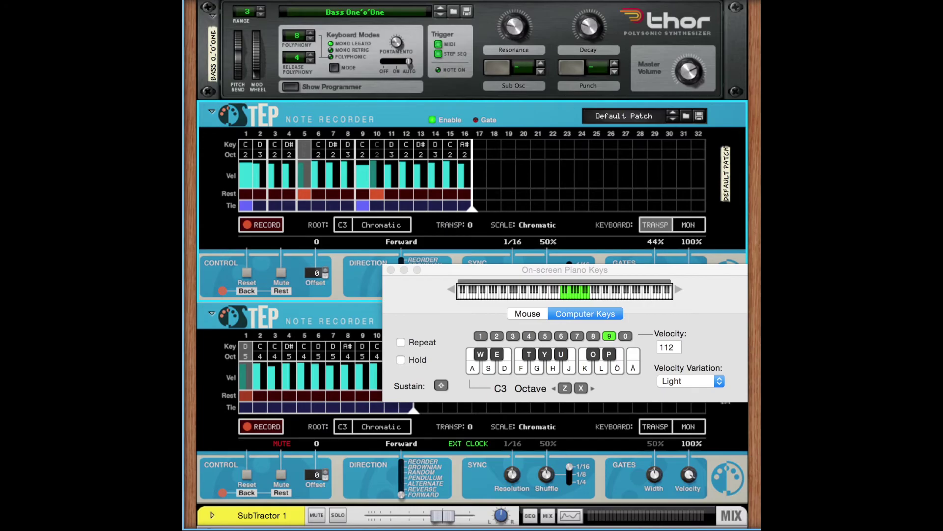